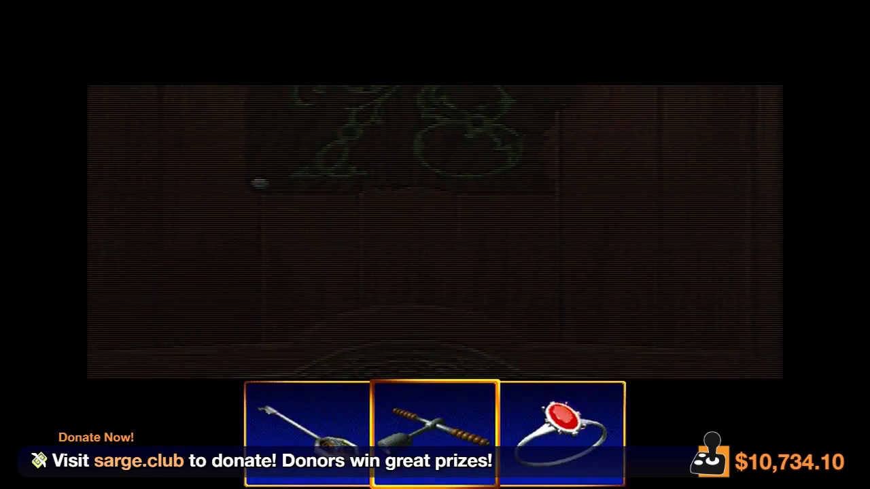
pyautogui.press('Right')
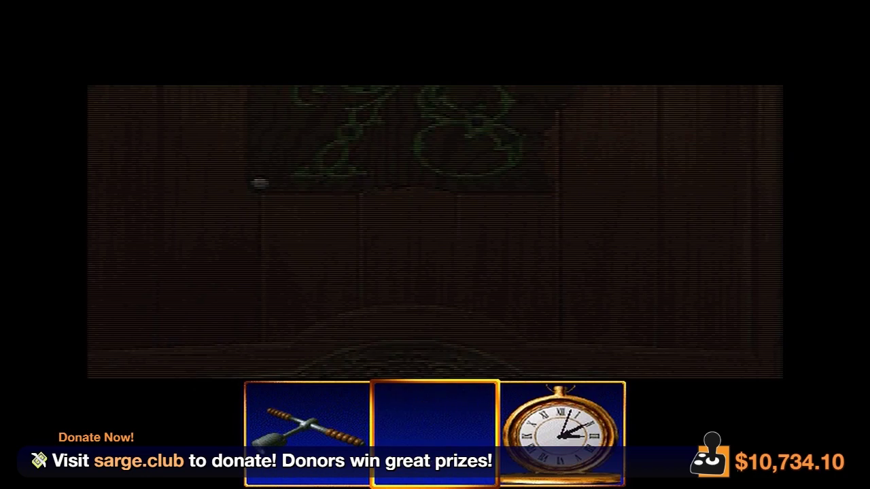
pyautogui.press('Return')
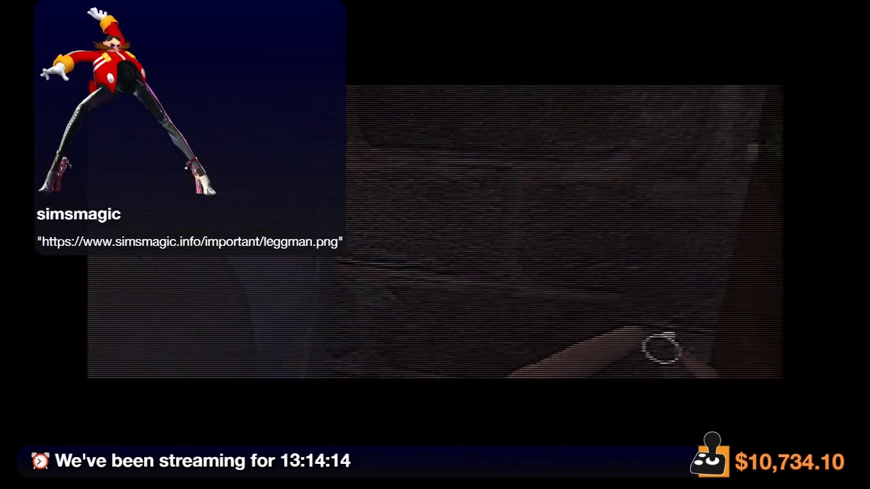